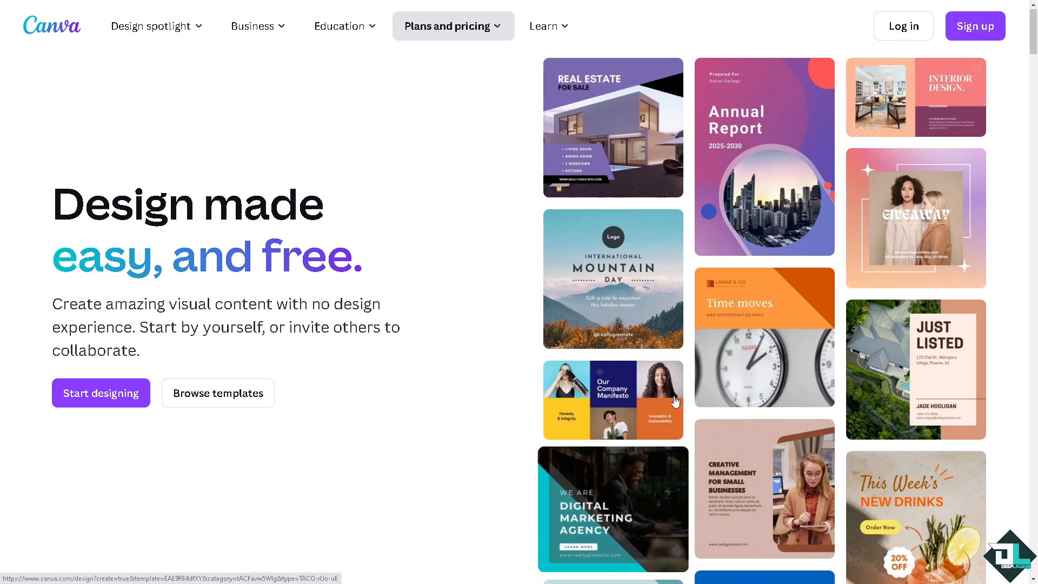
# Go to the templates browser and expand the Video templates category
pyautogui.click(980, 37)
pyautogui.click(546, 403)
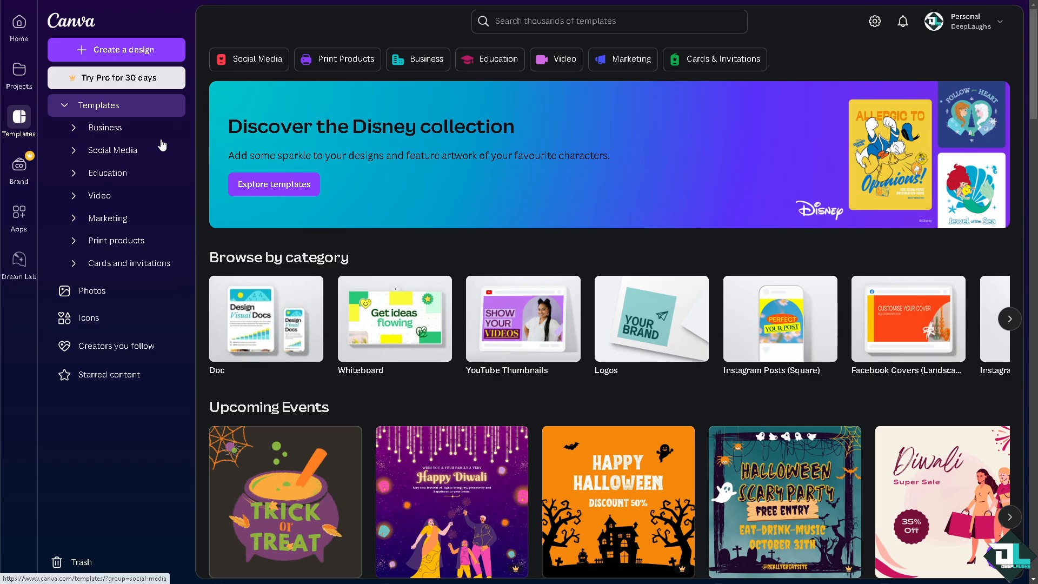
pyautogui.click(65, 106)
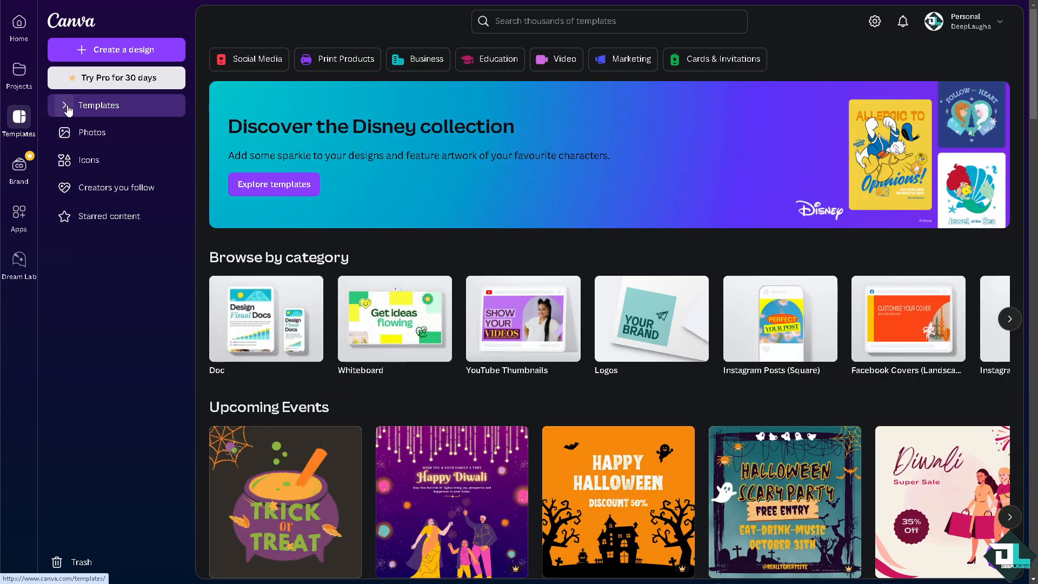
pyautogui.click(65, 106)
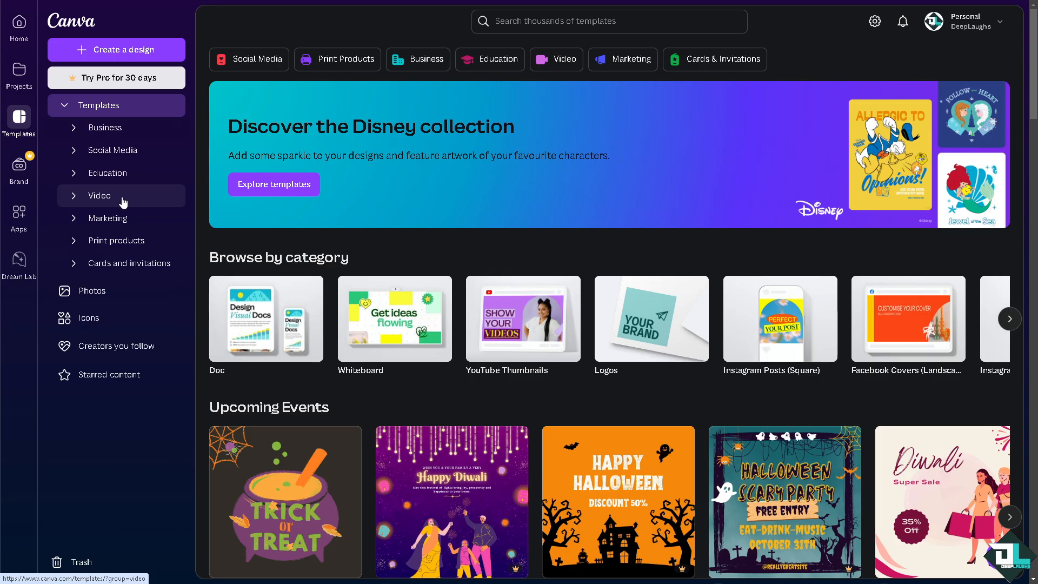
pyautogui.click(94, 197)
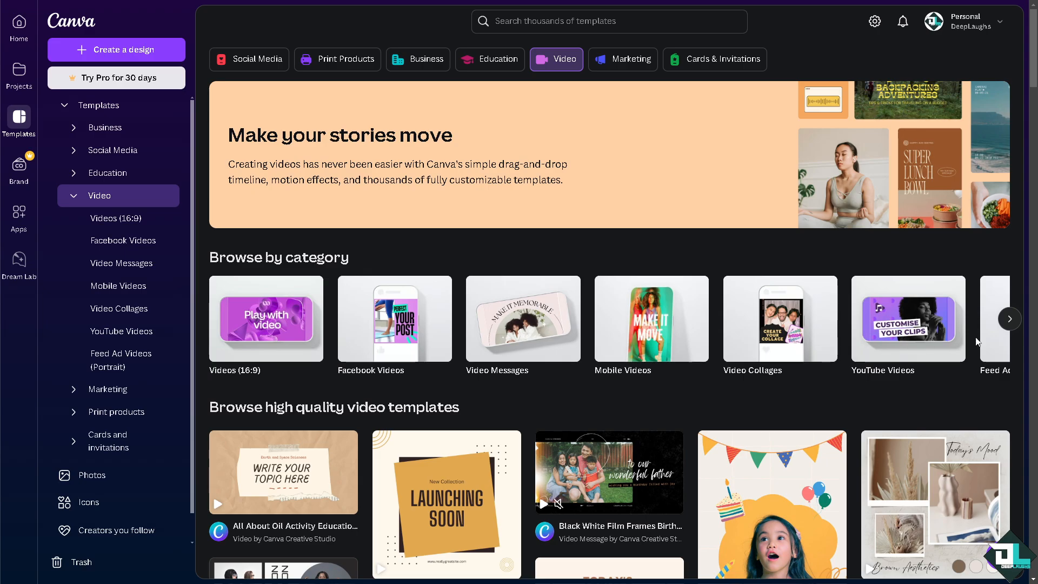
# Open the YouTube Videos category and create a blank YouTube Video design
pyautogui.click(914, 316)
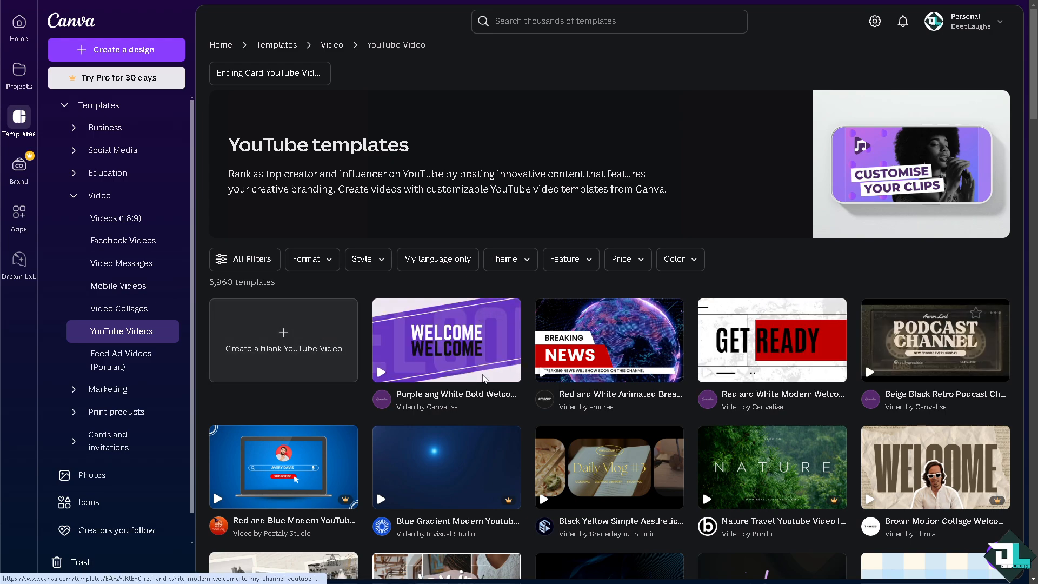
pyautogui.click(289, 316)
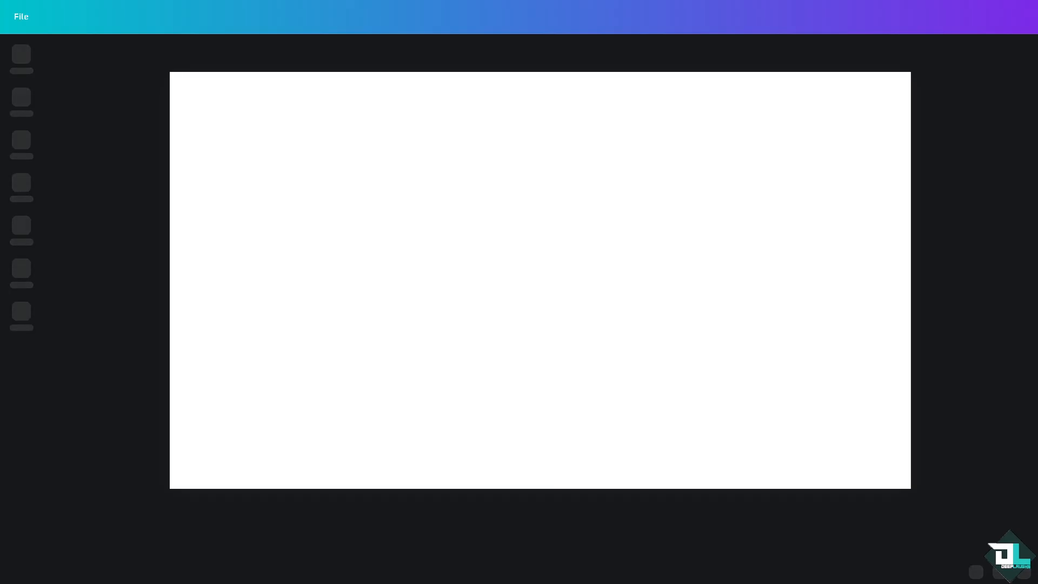
# Name the design "How to Insert Video in Canva"
pyautogui.write('How to Insert Video in Canva')
pyautogui.click(652, 19)
pyautogui.write('How to Insert Video in Canva')
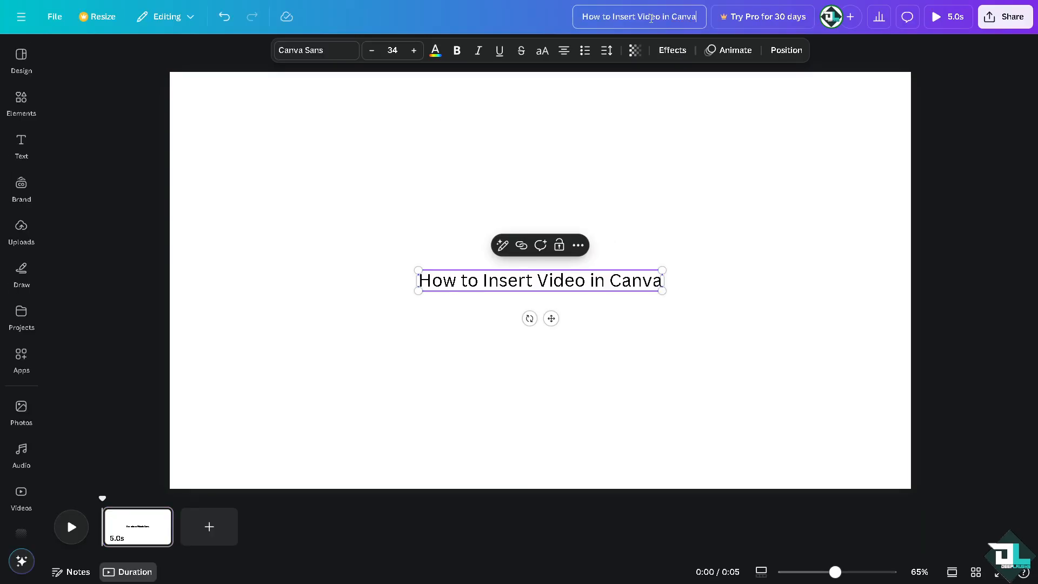
# Delete the pasted "How to Insert Video in Canva" text box from the page
pyautogui.click(581, 281)
pyautogui.click(583, 297)
pyautogui.click(567, 286)
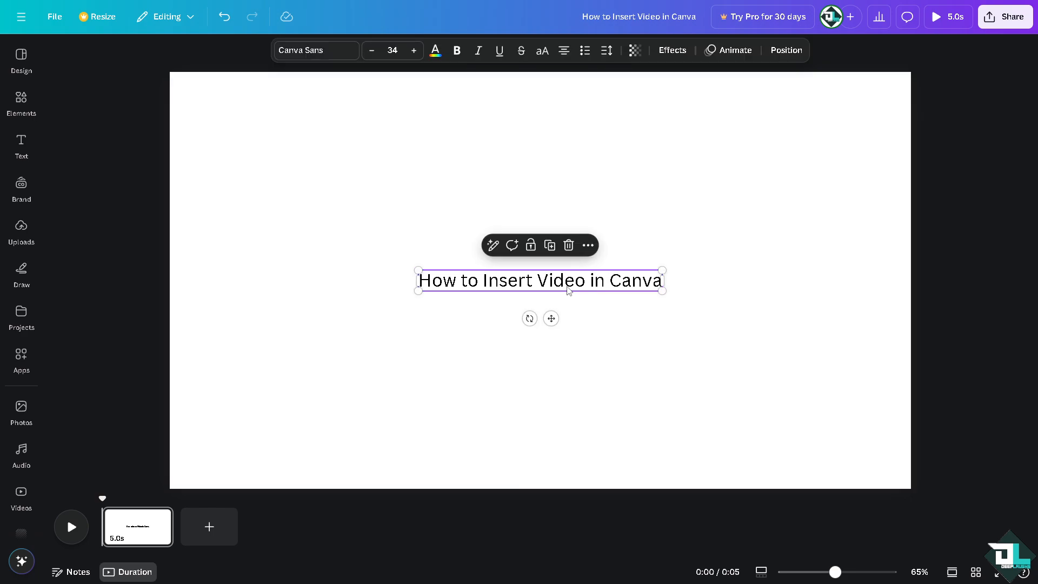
pyautogui.click(569, 245)
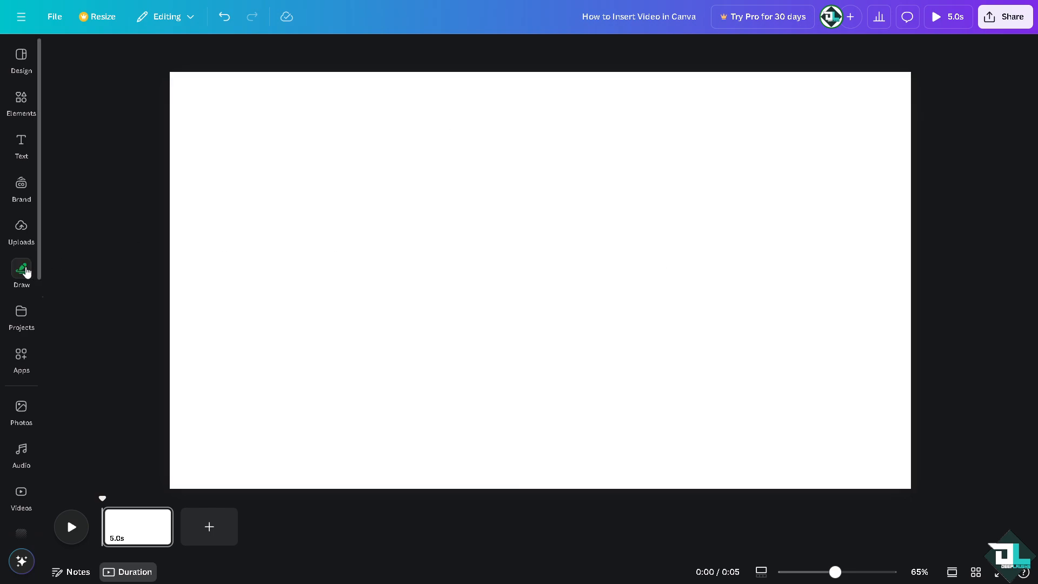
# Insert the uploaded "How to Insert Video" thumbnail image onto the page
pyautogui.click(21, 225)
pyautogui.click(98, 186)
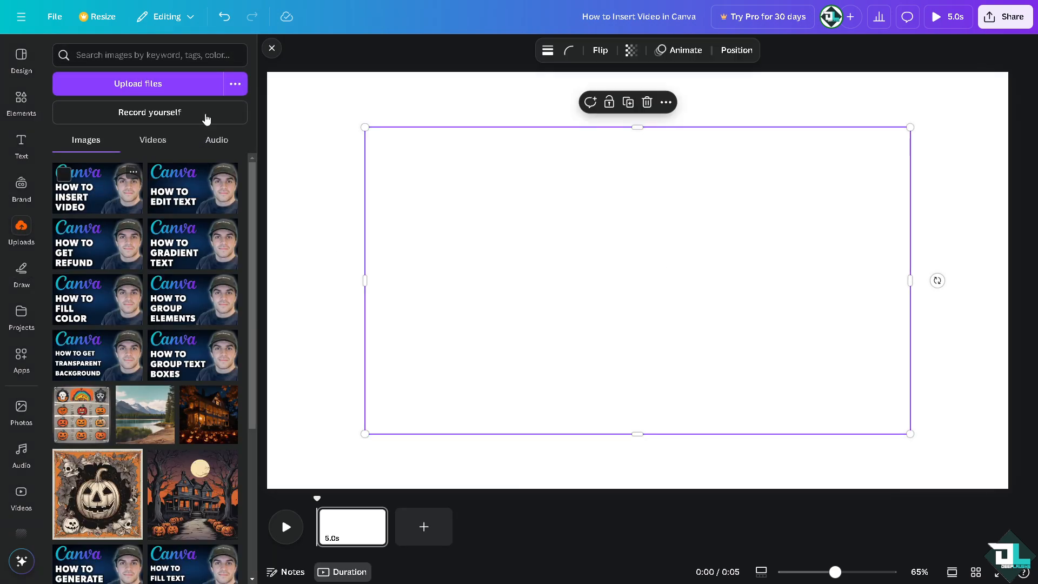
pyautogui.click(272, 48)
# Move the thumbnail into the top-left corner and shrink it to about half the page width
pyautogui.moveTo(407, 168); pyautogui.dragTo(309, 113)
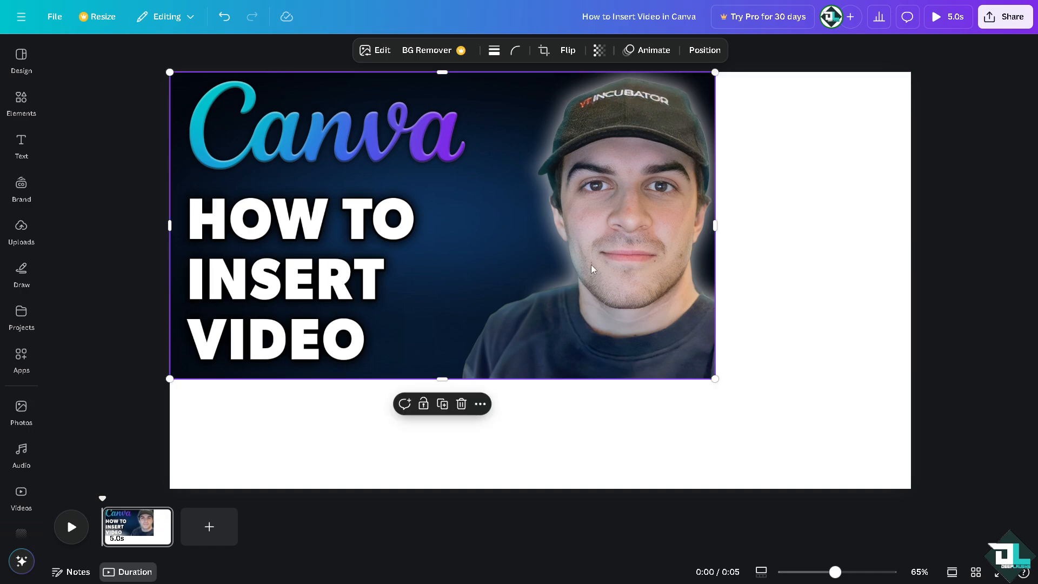
pyautogui.moveTo(694, 363); pyautogui.dragTo(492, 279)
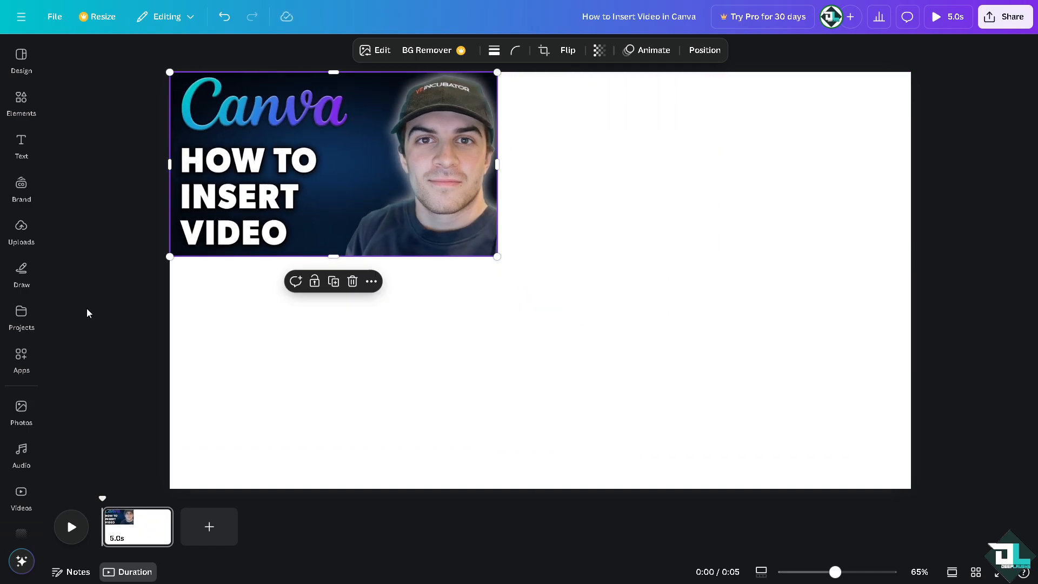
# Open the Record Yourself studio from the Videos panel and exit it without recording
pyautogui.click(22, 314)
pyautogui.click(21, 493)
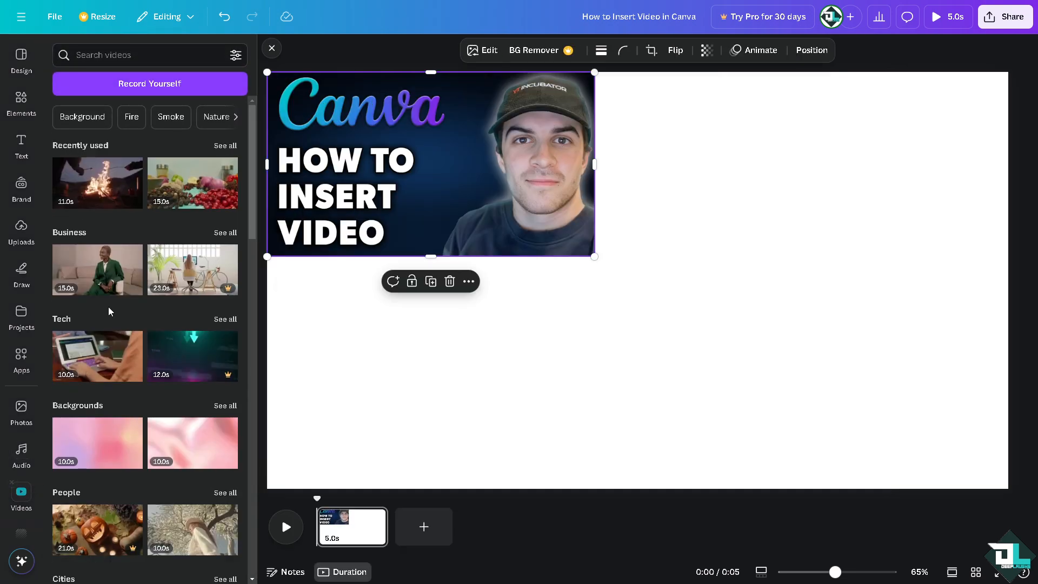
pyautogui.click(165, 85)
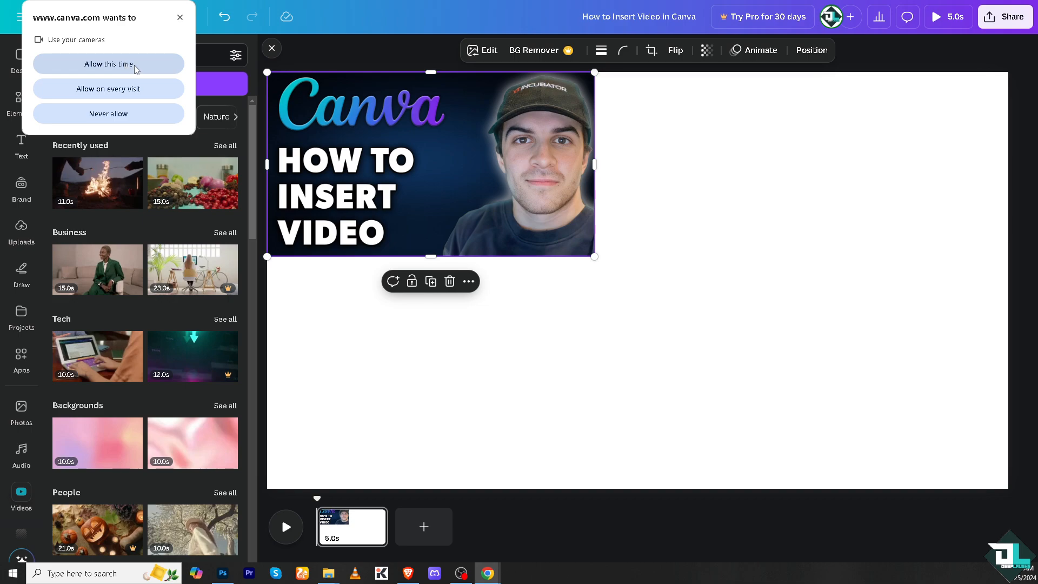
pyautogui.click(180, 18)
pyautogui.click(219, 82)
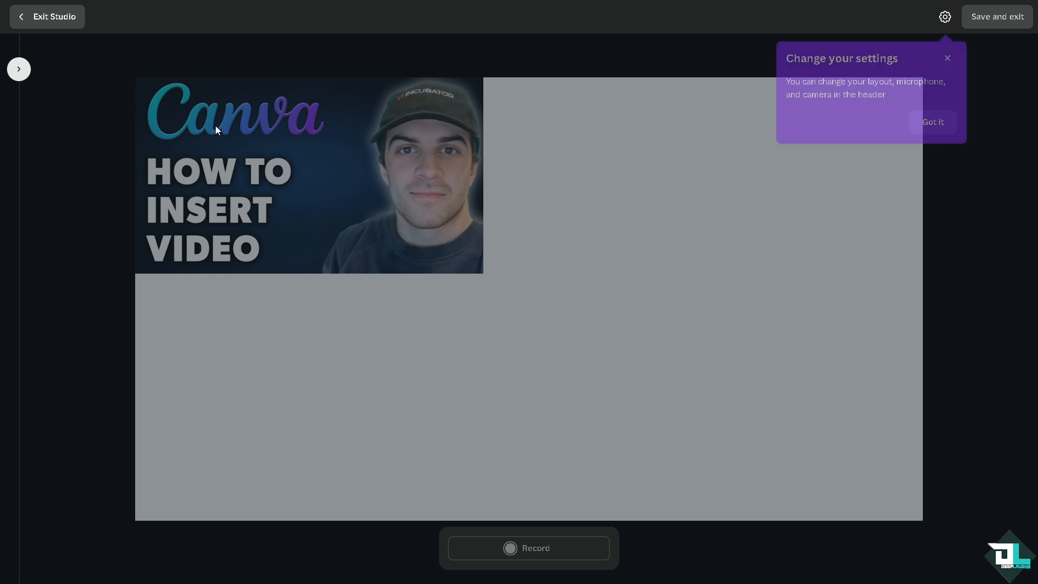
pyautogui.click(47, 17)
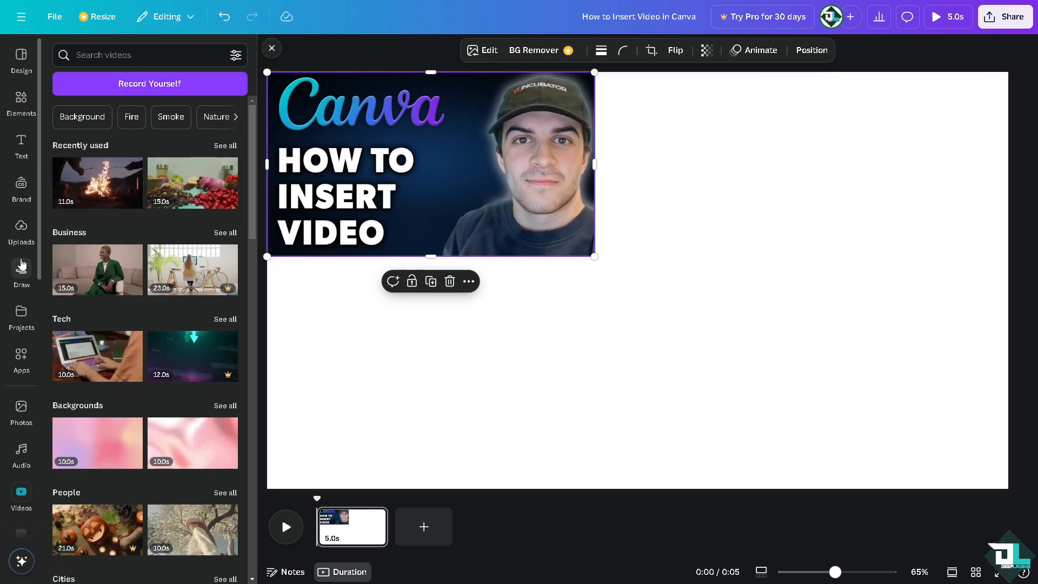
# Look at the video upload sources, opening the Google Drive connection option
pyautogui.click(22, 232)
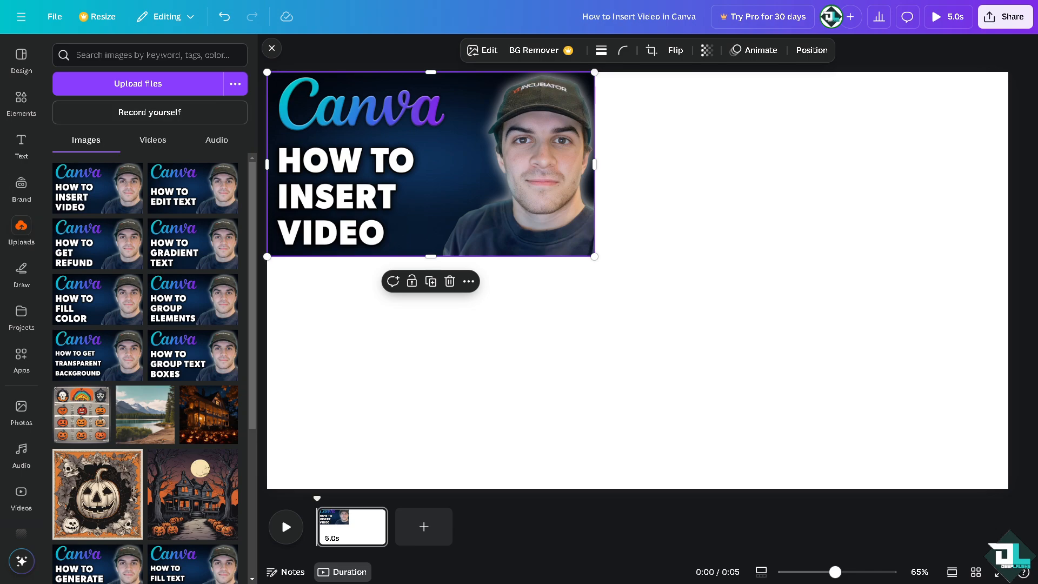
pyautogui.click(155, 144)
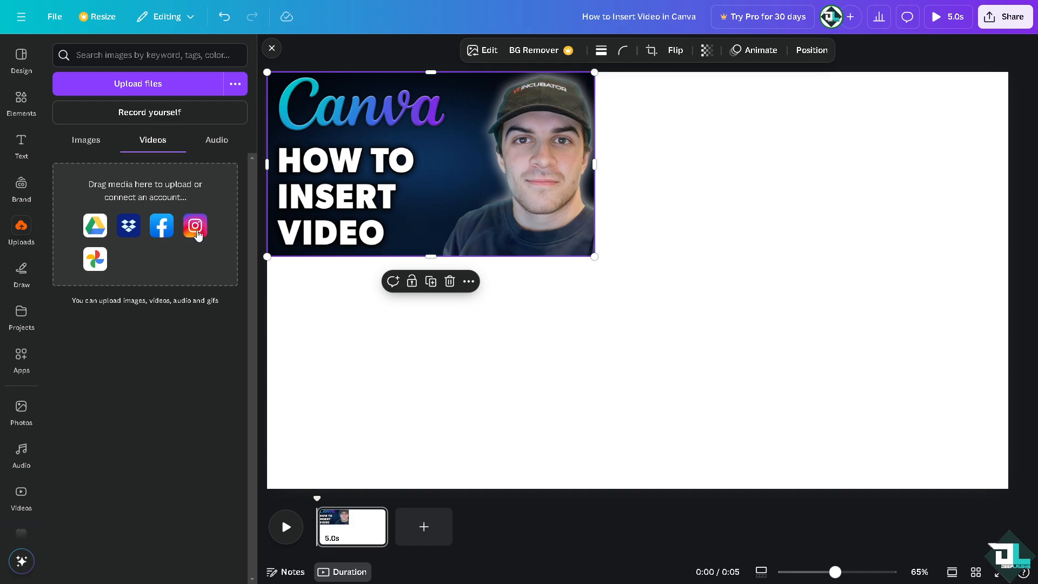
pyautogui.click(99, 228)
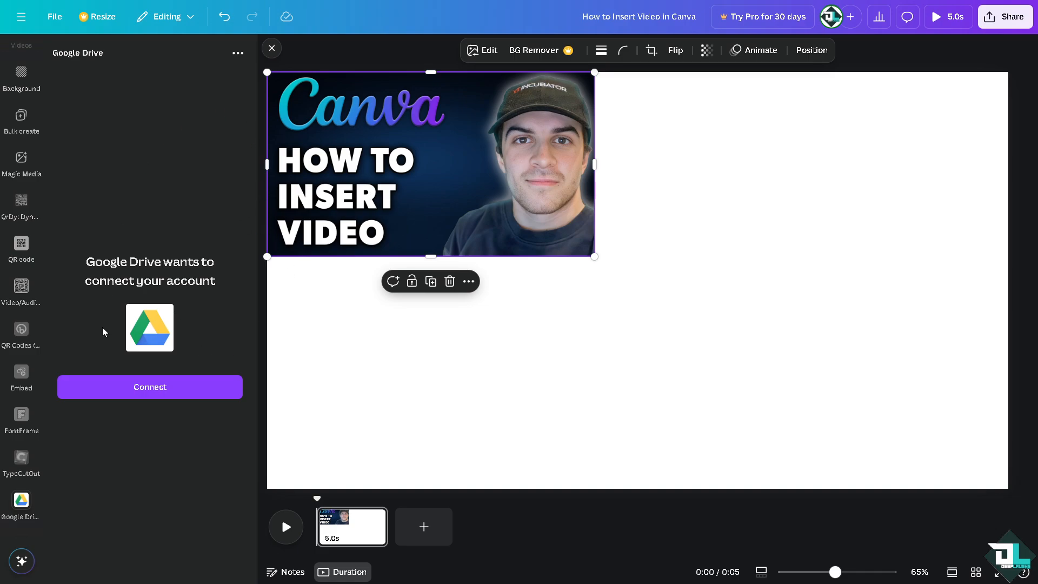
pyautogui.scroll(-2, 33, 422)
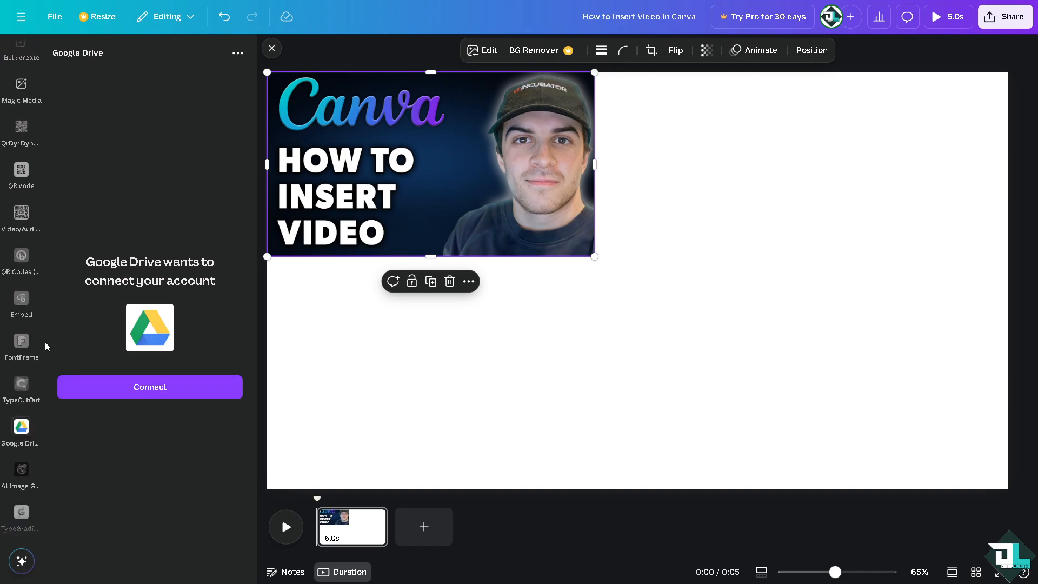
pyautogui.scroll(5, 22, 341)
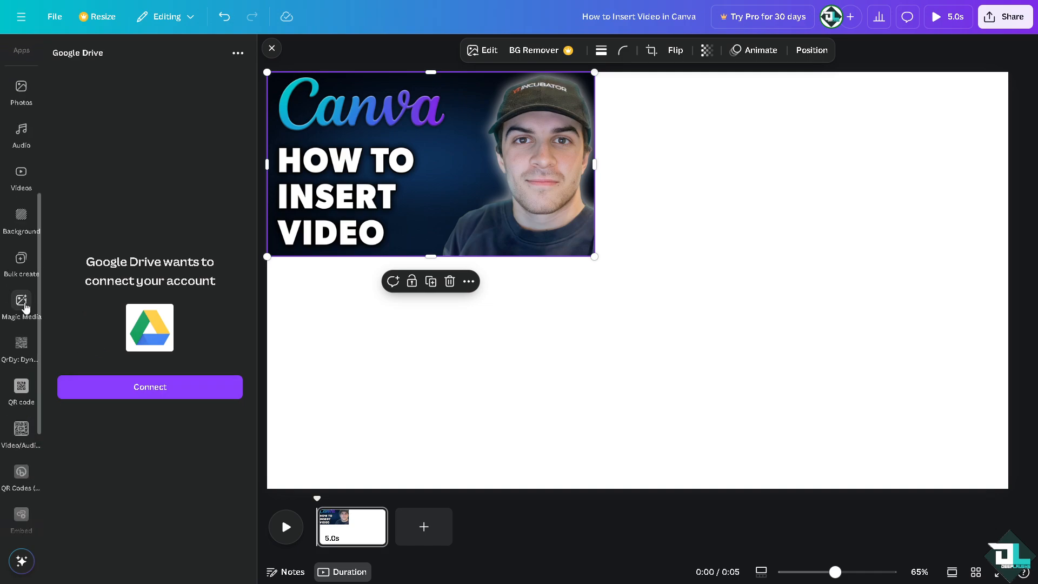
# Add the office-desk stock video from the Business category, then delete it
pyautogui.click(22, 172)
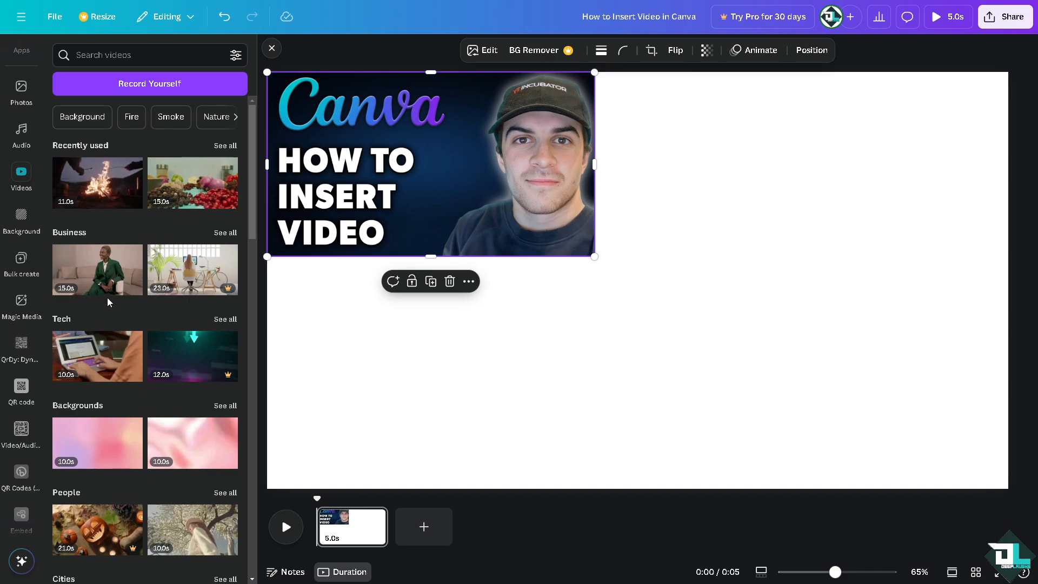
pyautogui.moveTo(220, 294)
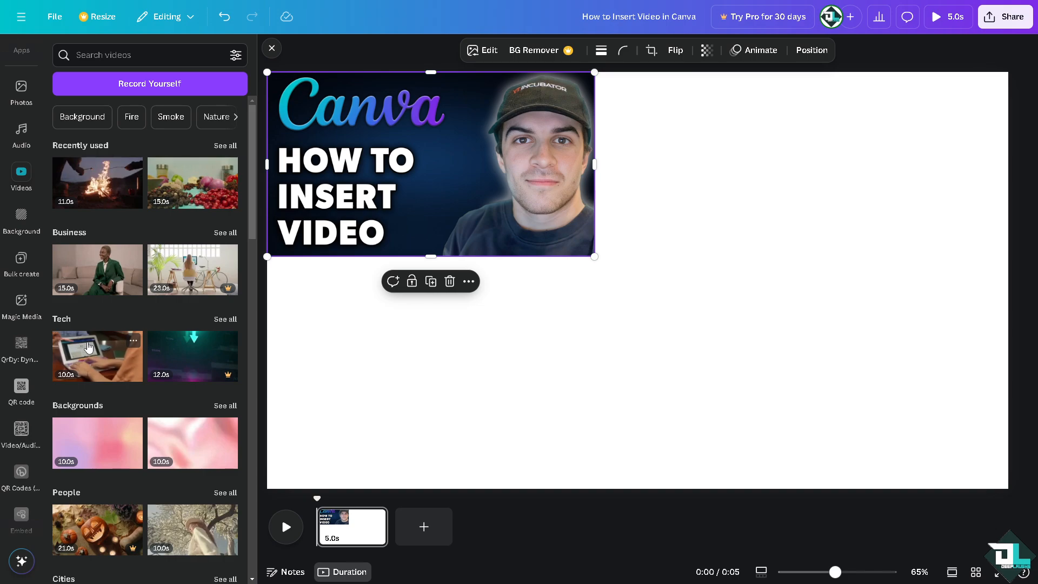
pyautogui.click(187, 271)
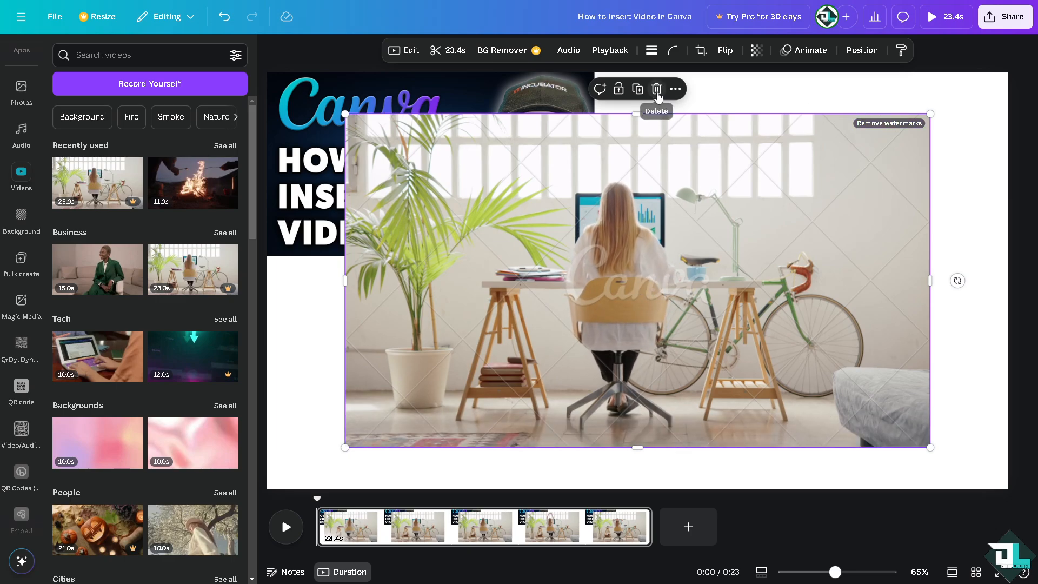
pyautogui.click(656, 89)
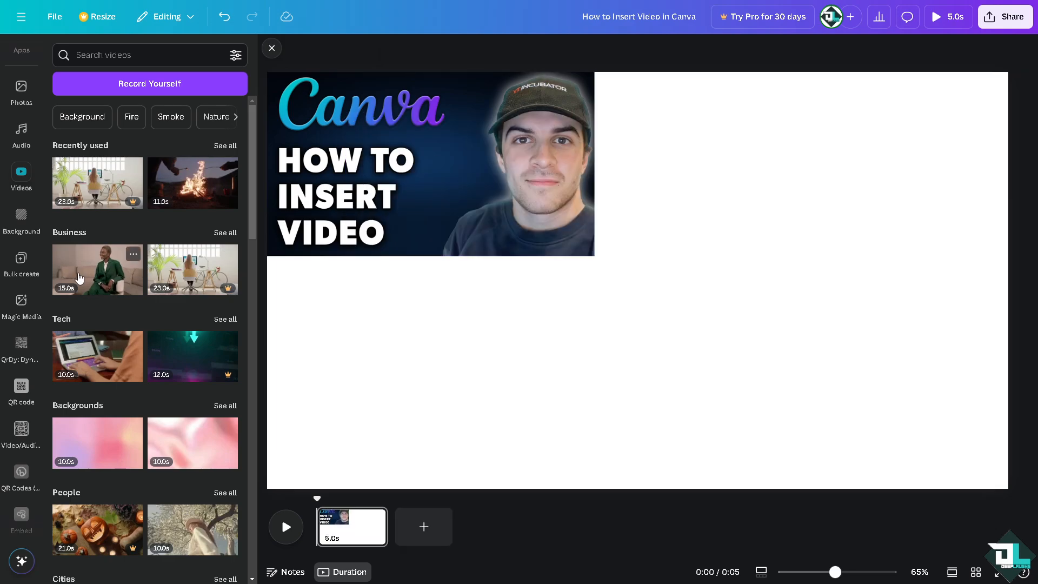
# Insert the campfire stock video and resize it to sit below the thumbnail at the same width
pyautogui.click(192, 185)
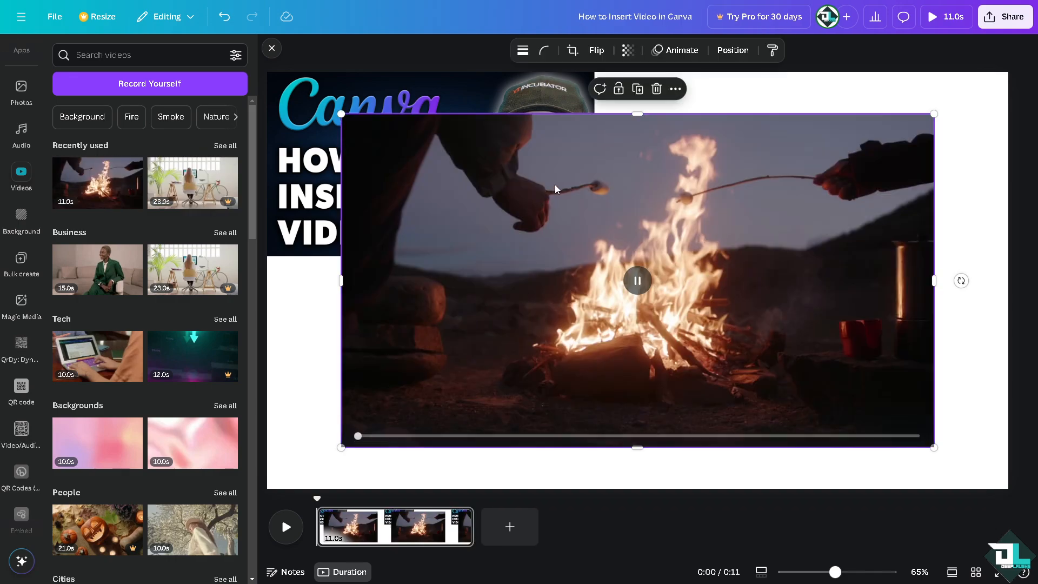
pyautogui.moveTo(614, 185); pyautogui.dragTo(540, 227)
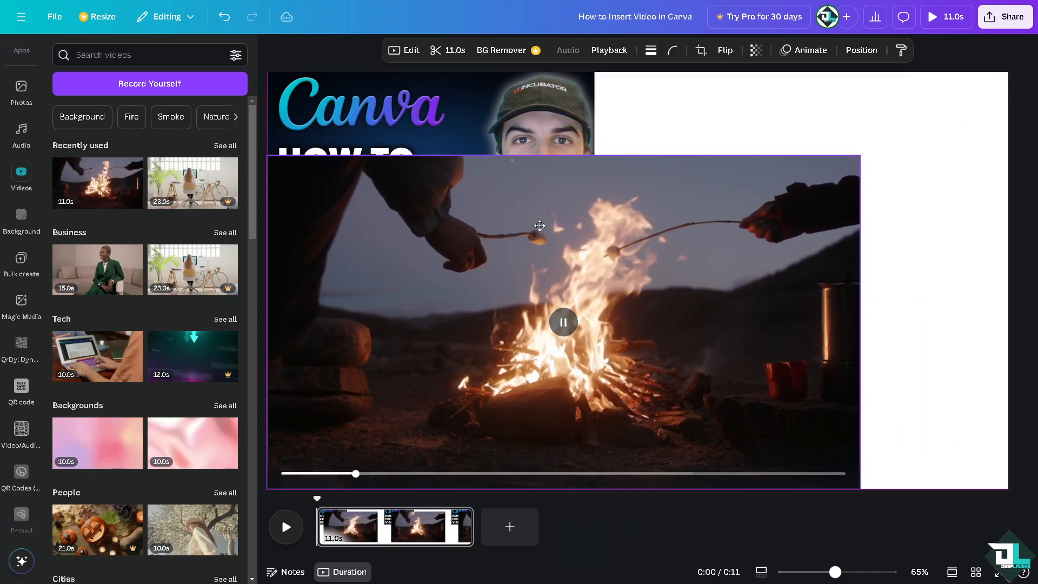
pyautogui.moveTo(863, 155); pyautogui.dragTo(631, 167)
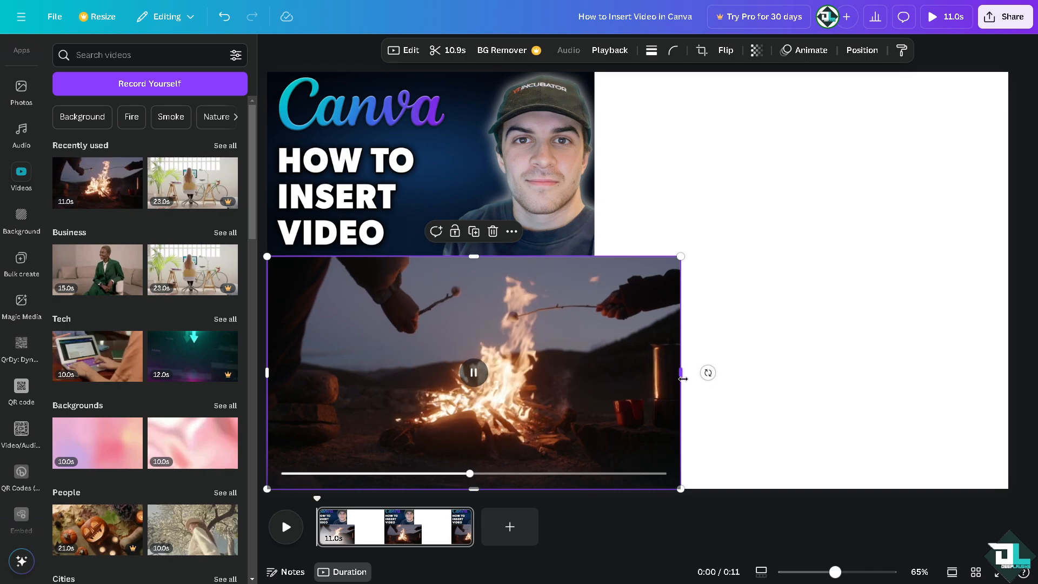
pyautogui.moveTo(681, 372); pyautogui.dragTo(605, 370)
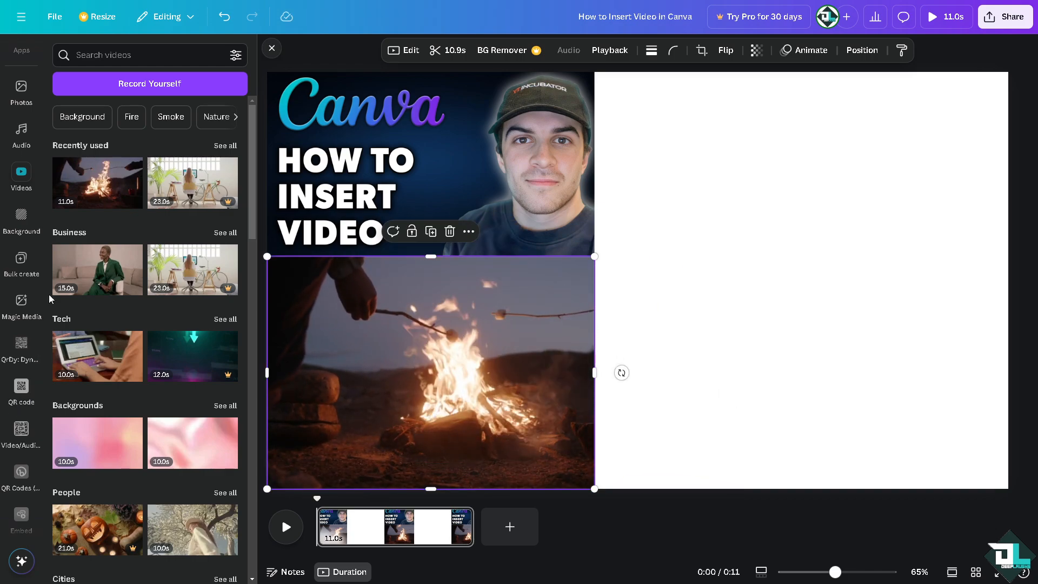
# Open the Video/Audio QR app and look over its record and playback options
pyautogui.scroll(-2, 26, 389)
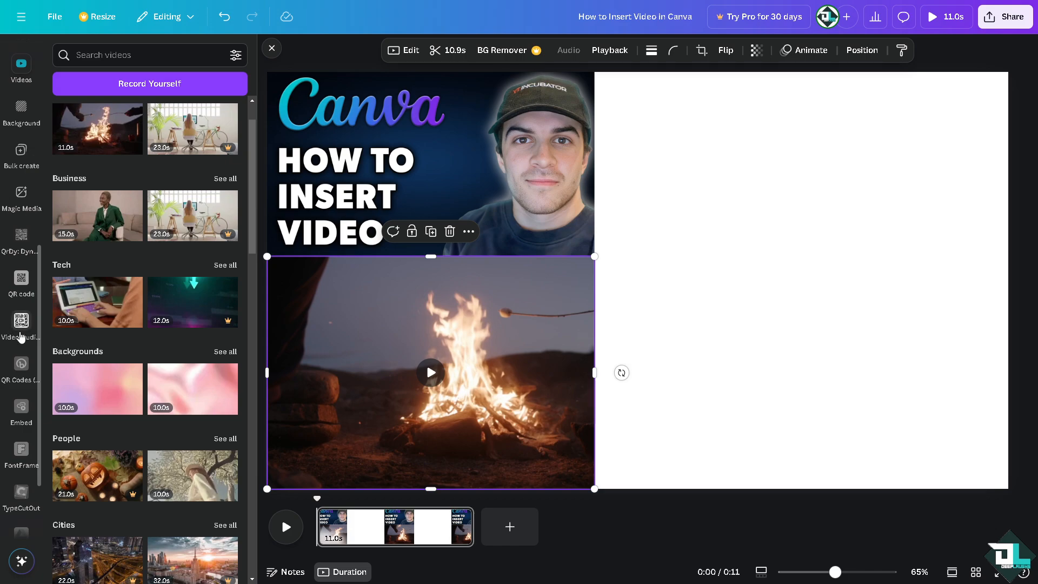
pyautogui.scroll(-2, 19, 307)
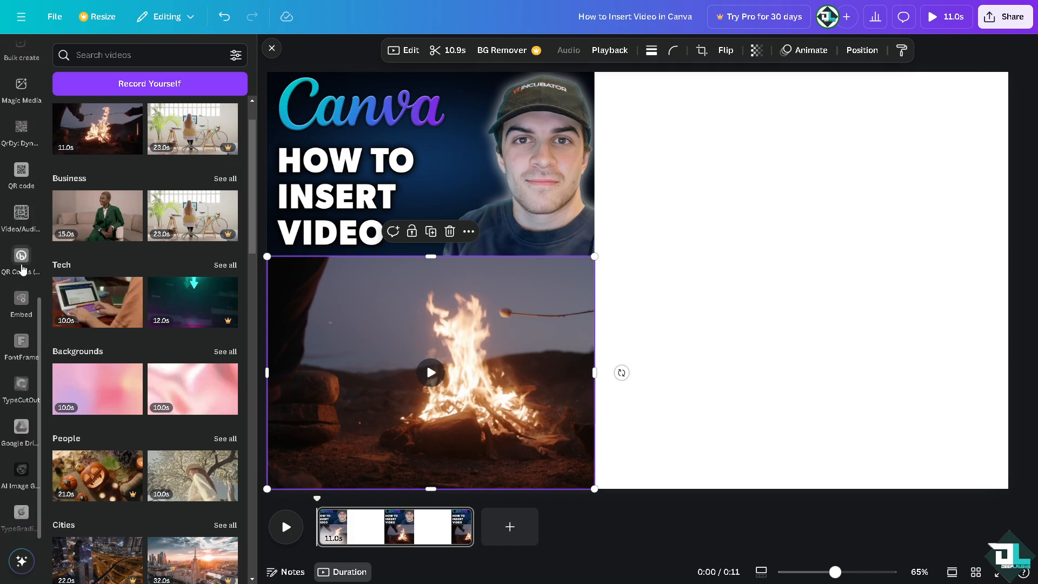
pyautogui.click(21, 215)
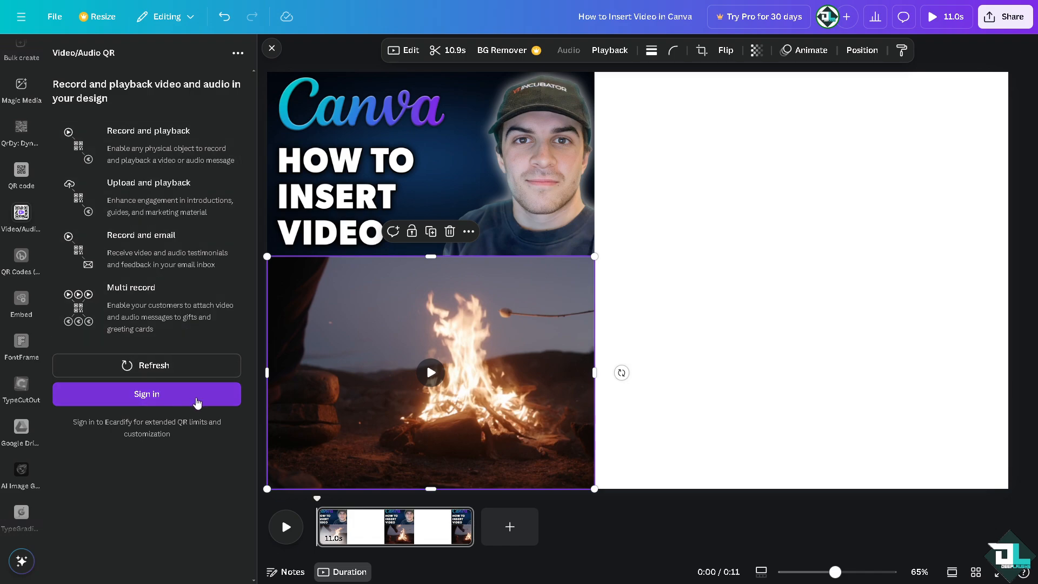
pyautogui.scroll(3, 20, 399)
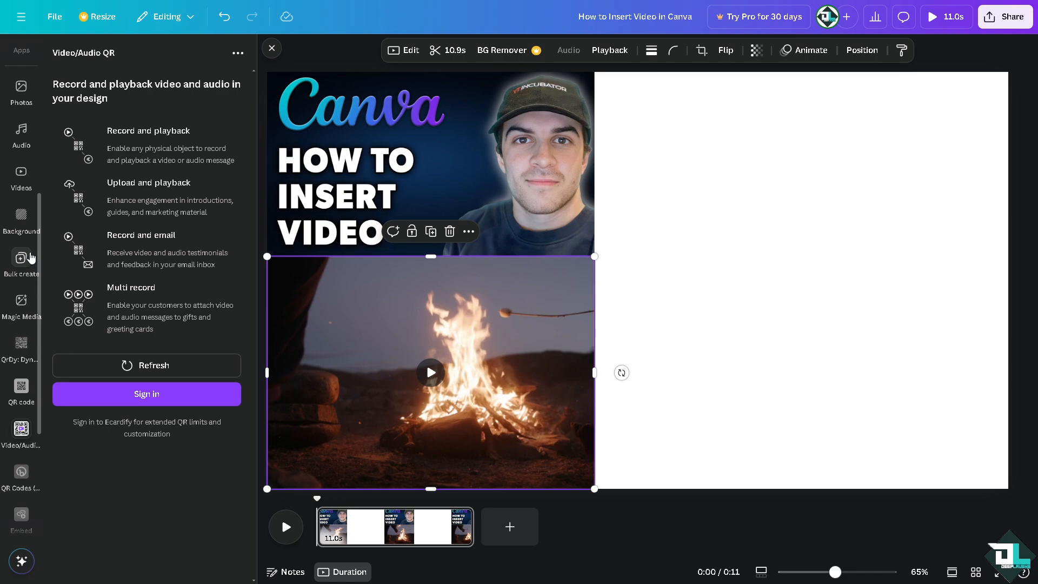
pyautogui.scroll(-3, 22, 427)
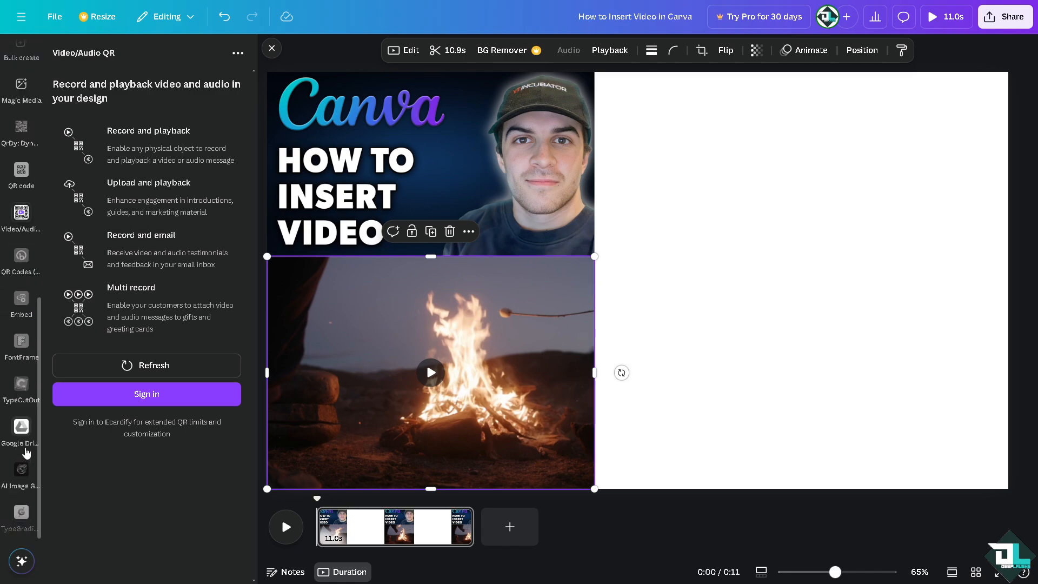
pyautogui.scroll(3, 22, 324)
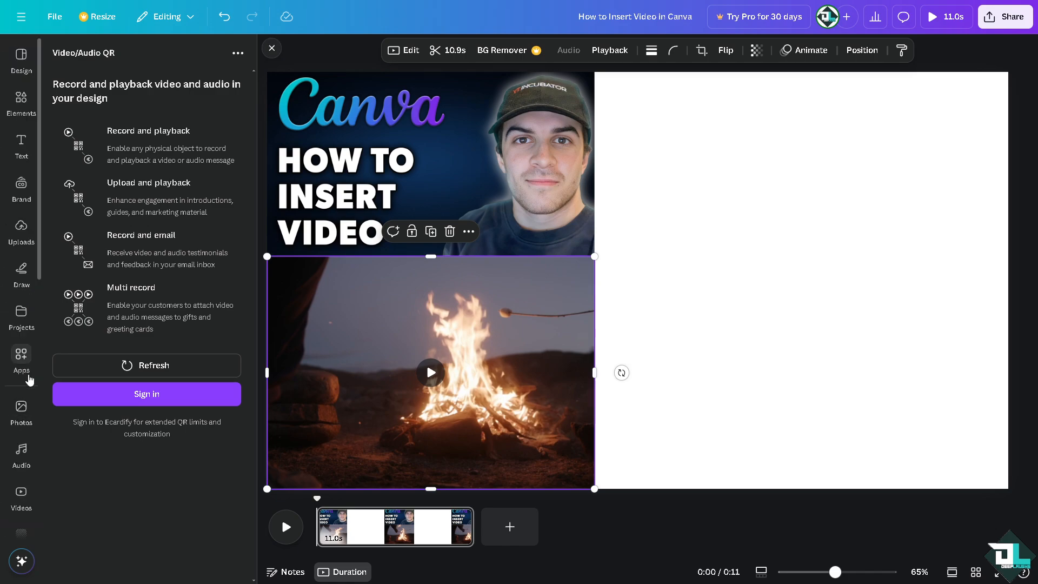
# Search the apps for embed and open the Embed app to view its media link options
pyautogui.click(22, 358)
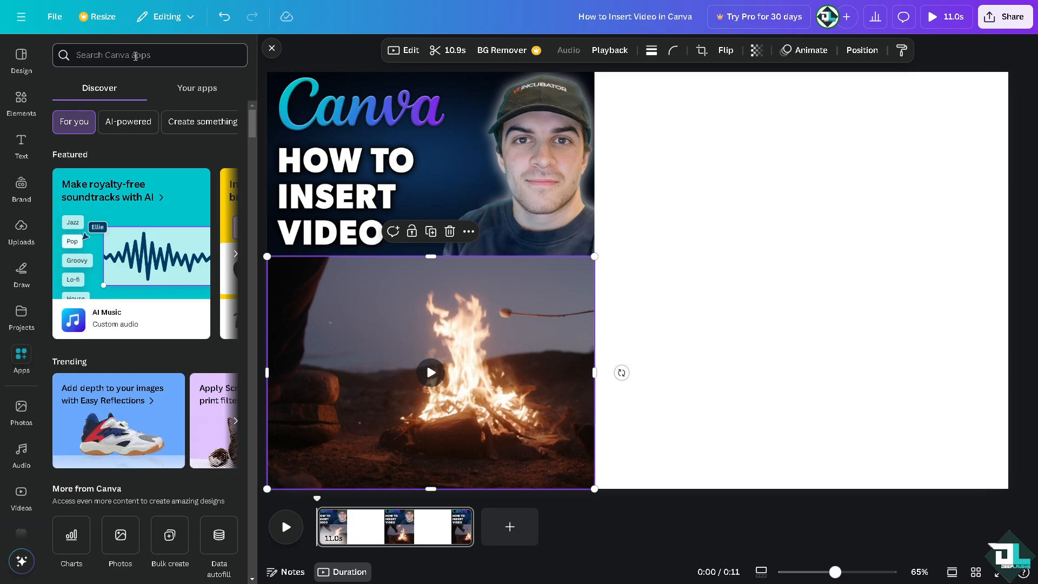
pyautogui.write('embed')
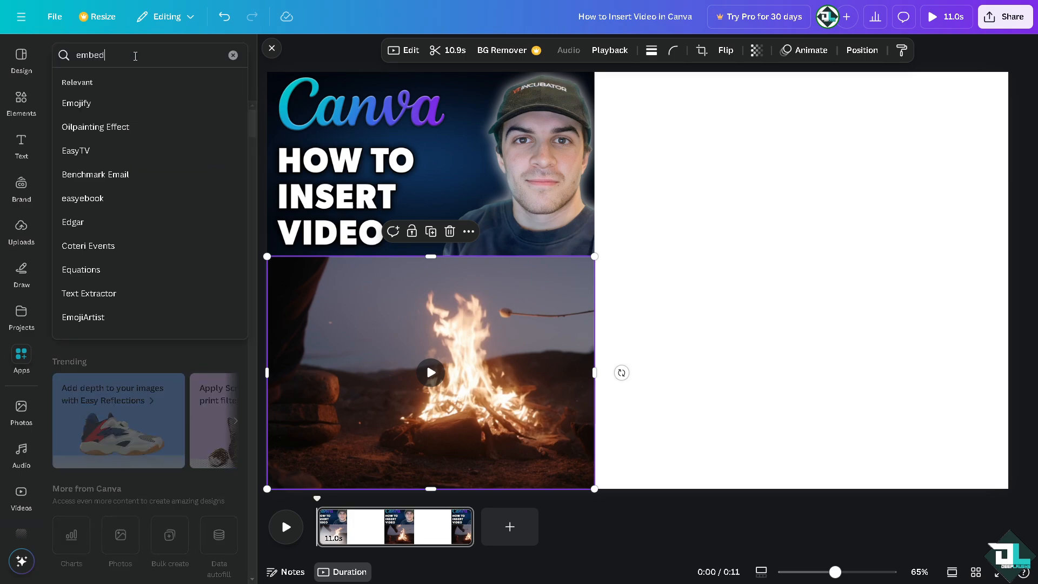
pyautogui.press('Return')
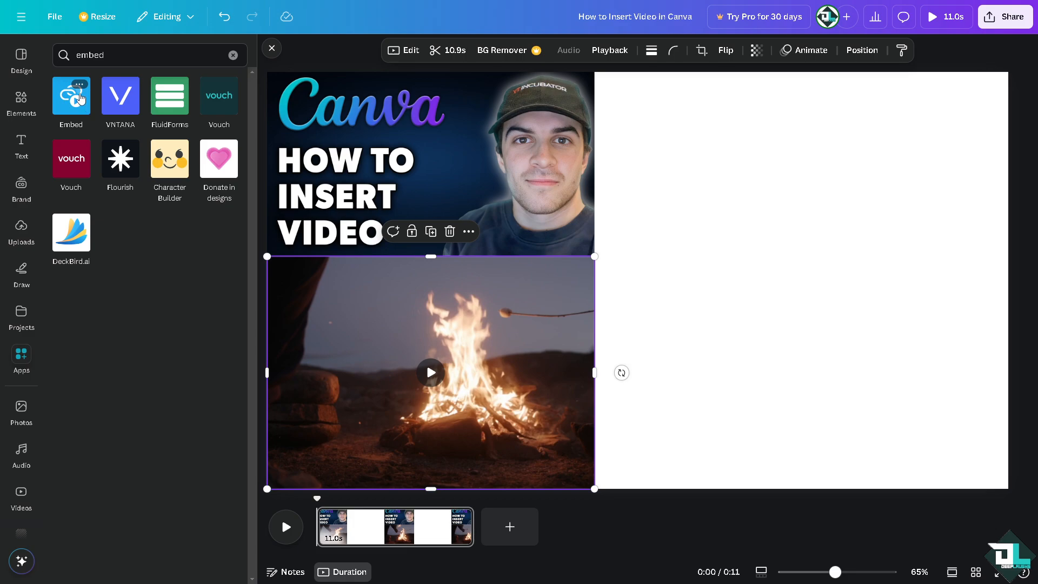
pyautogui.click(69, 96)
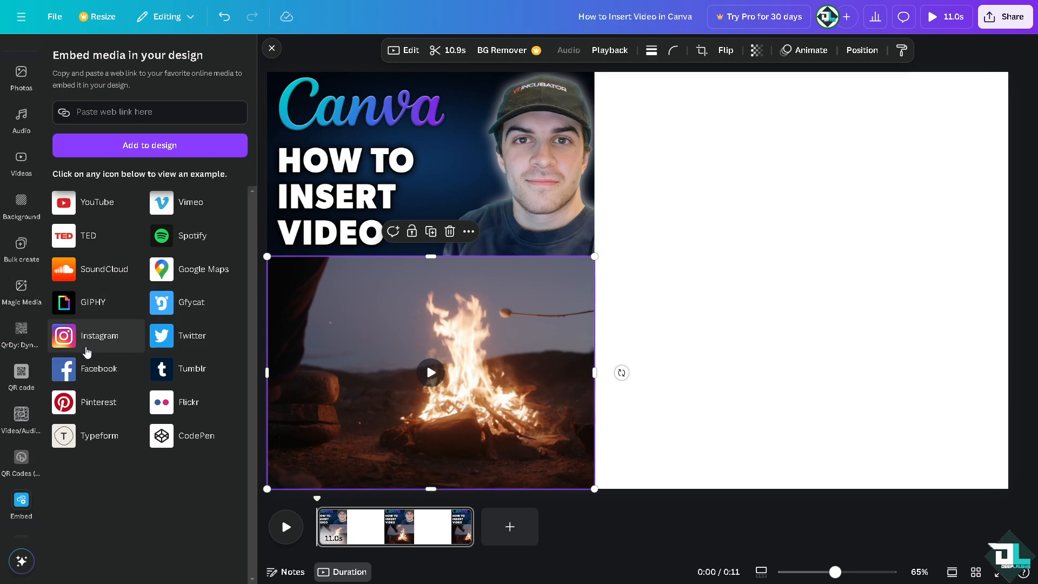
# Add the People stock video of a woman in a white dress and resize it to fill the page's right half
pyautogui.click(21, 159)
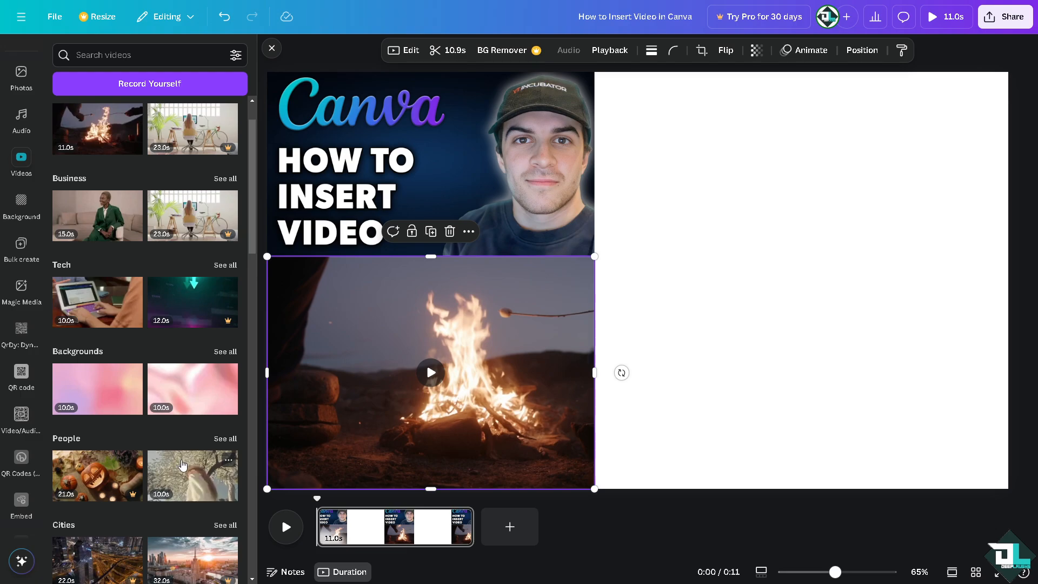
pyautogui.click(184, 471)
pyautogui.moveTo(699, 255); pyautogui.dragTo(736, 218)
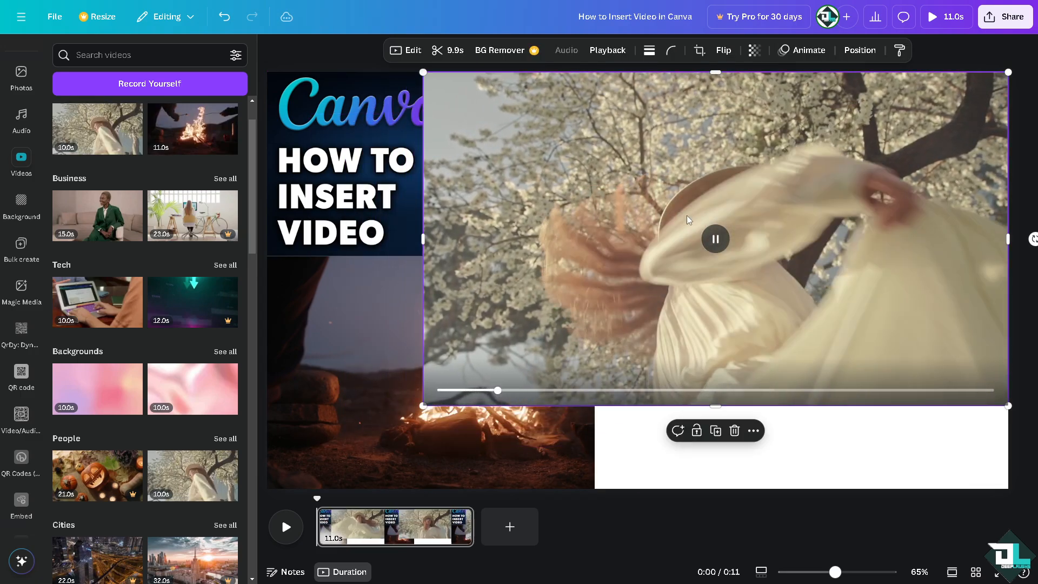
pyautogui.moveTo(416, 238); pyautogui.dragTo(599, 243)
pyautogui.moveTo(798, 416); pyautogui.dragTo(801, 489)
pyautogui.click(272, 49)
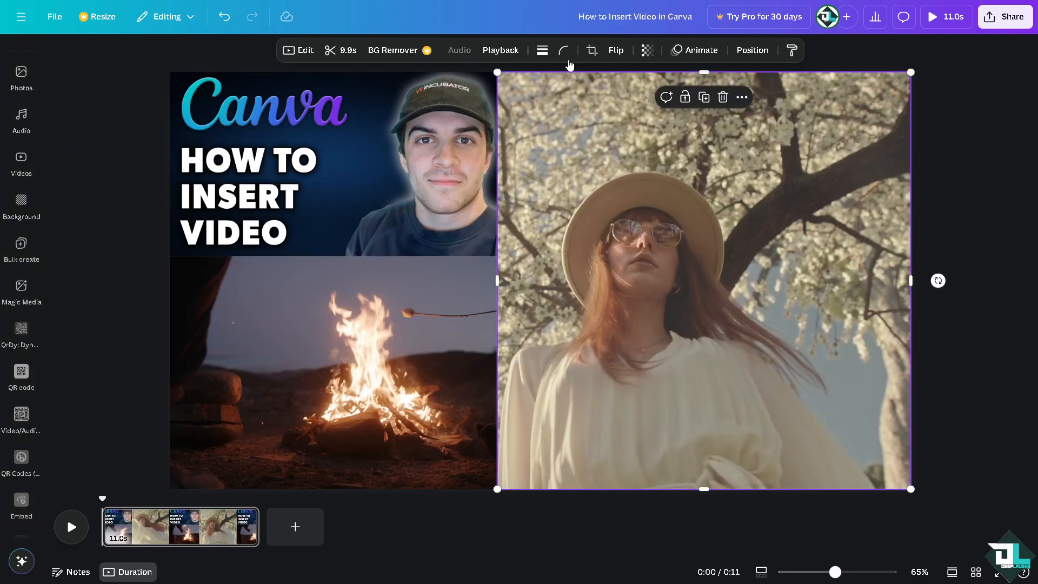
# Play a full-screen preview of the design and close it
pyautogui.click(944, 16)
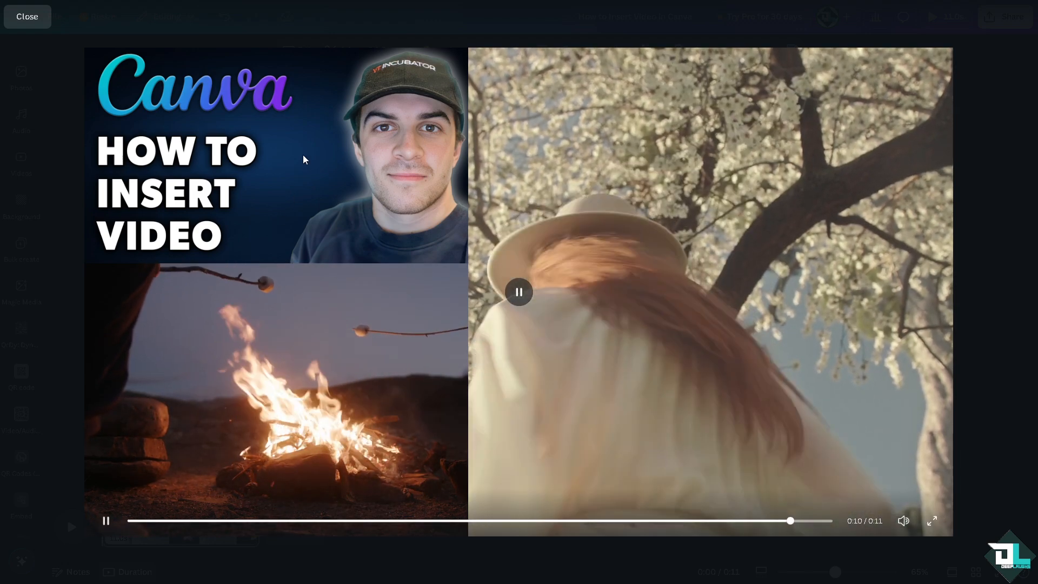
pyautogui.click(46, 16)
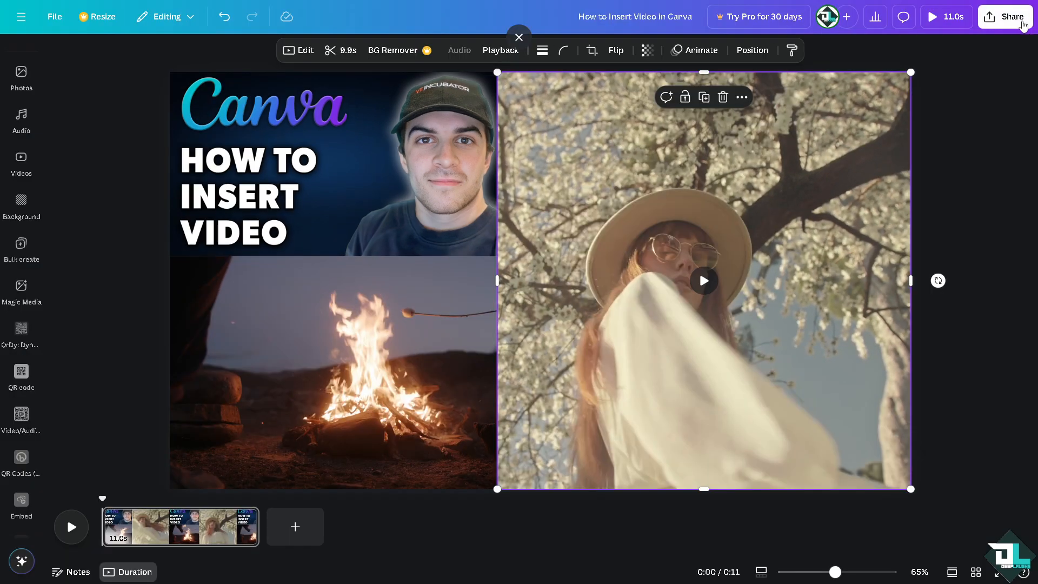
# Open the share options and look over the download file types
pyautogui.click(1023, 24)
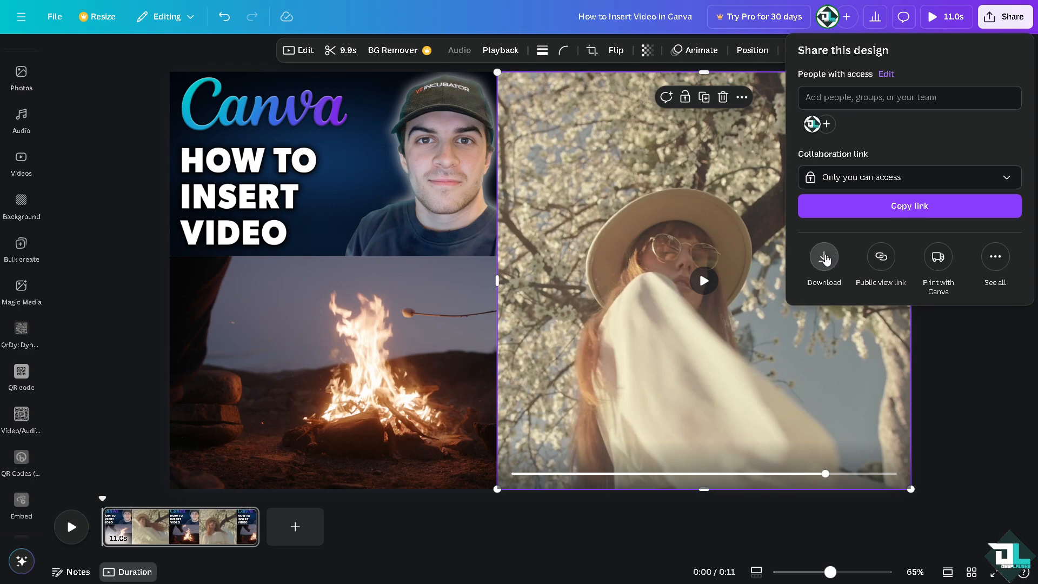
pyautogui.click(825, 258)
pyautogui.click(856, 103)
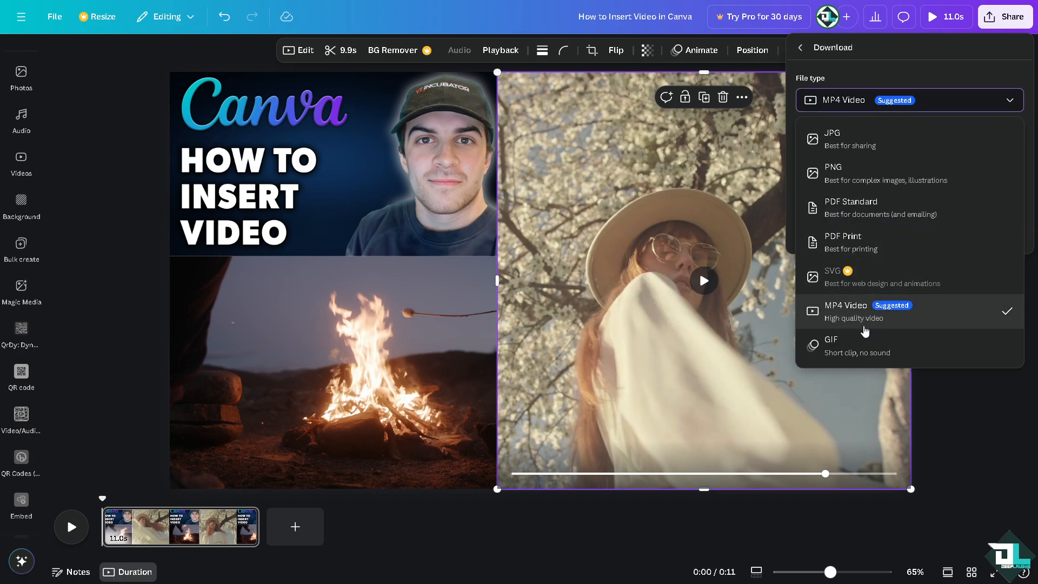
pyautogui.click(801, 48)
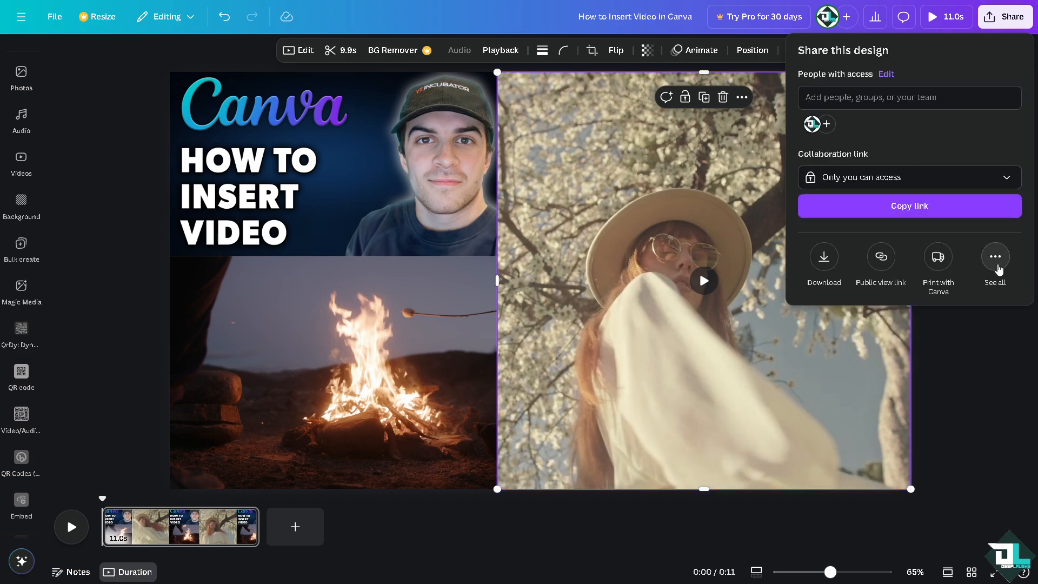
# Browse all the other ways to publish the design, then return to the share options
pyautogui.click(995, 258)
pyautogui.scroll(-3, 877, 368)
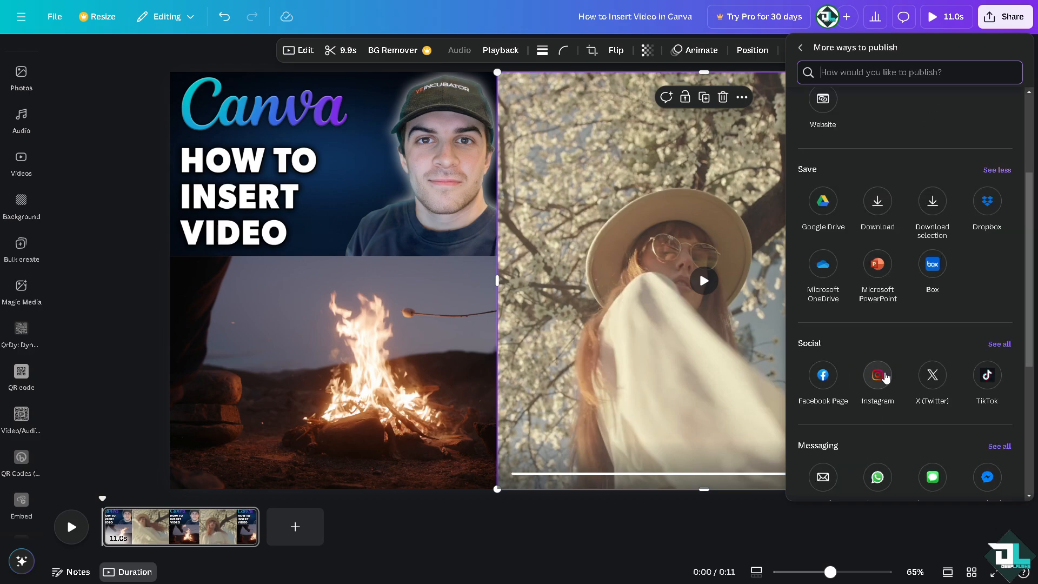
pyautogui.scroll(-4, 933, 373)
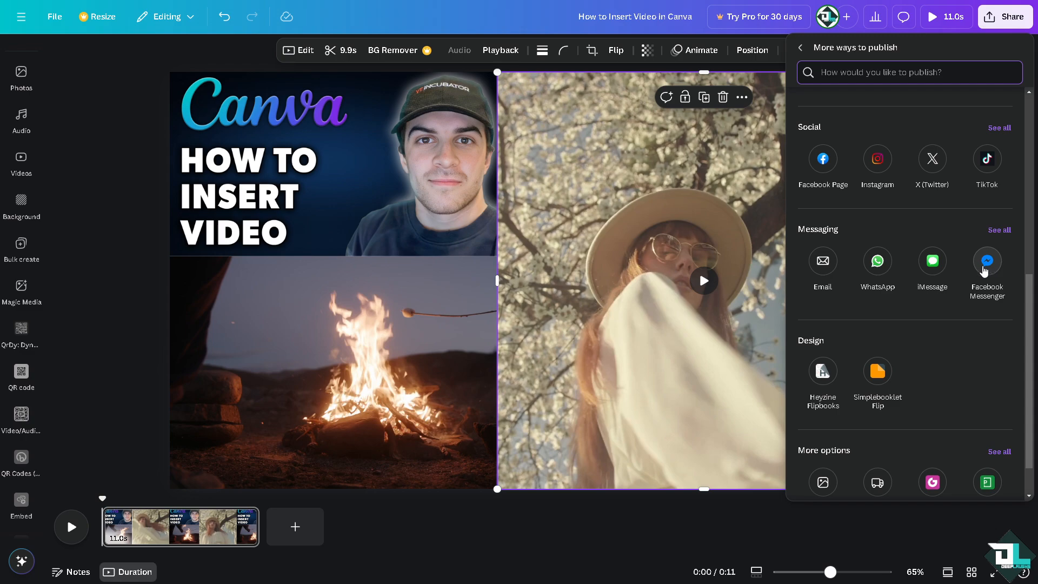
pyautogui.scroll(5, 943, 274)
pyautogui.scroll(2, 944, 274)
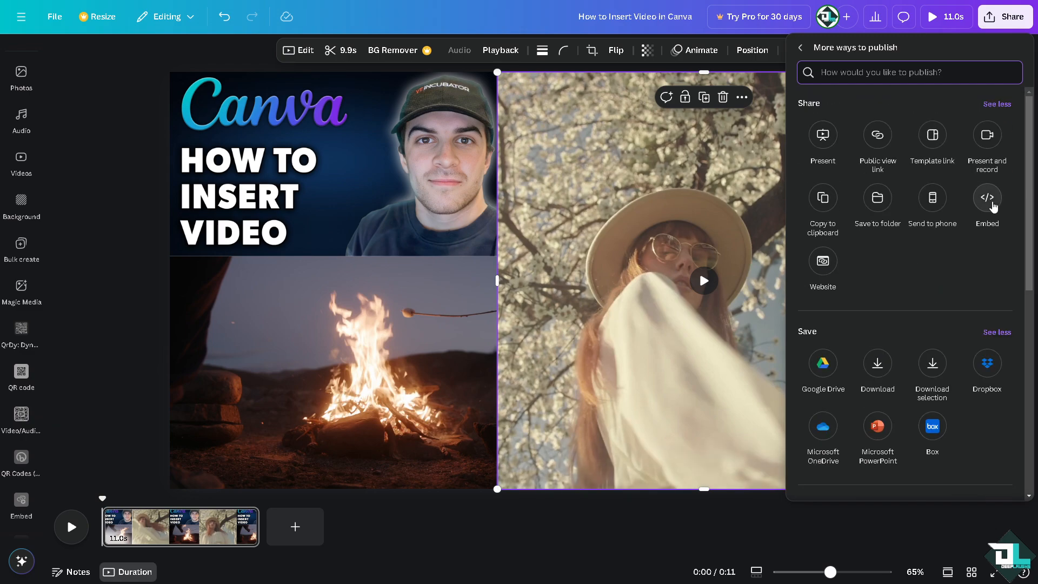
pyautogui.click(800, 48)
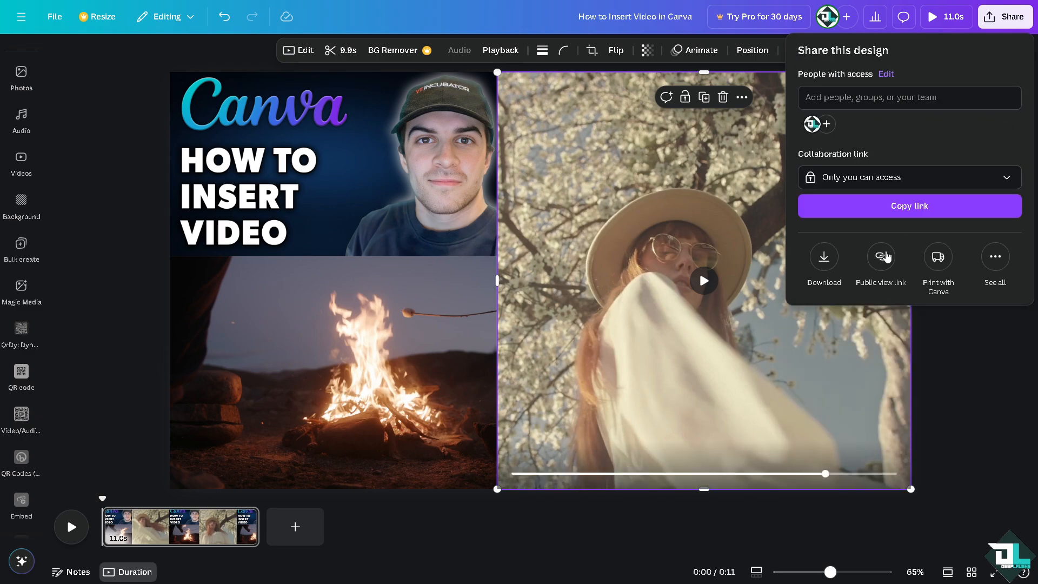
# Review the collaboration link access options, then start a full-screen playback preview of the design
pyautogui.click(928, 180)
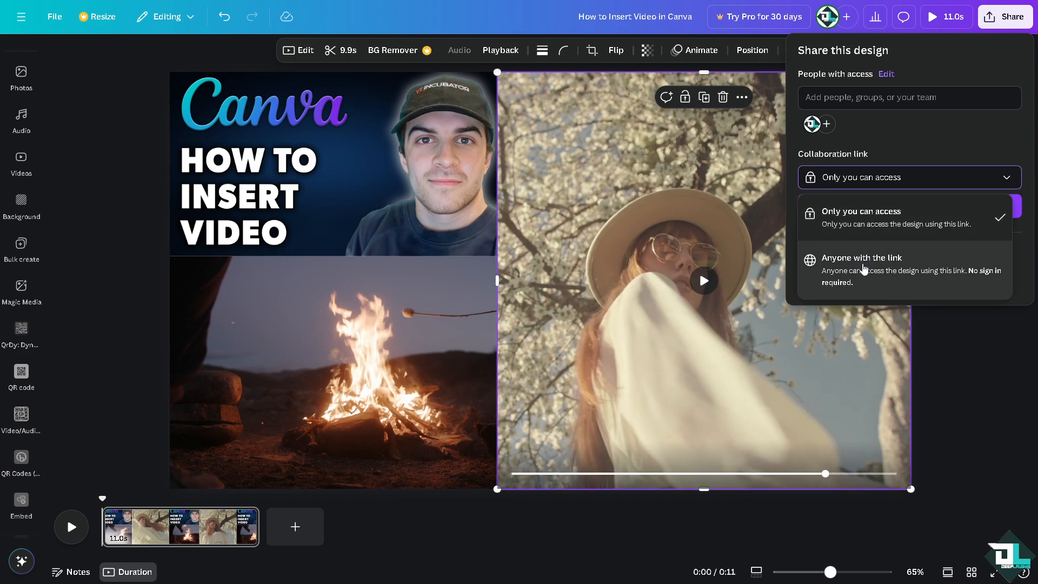
pyautogui.click(897, 146)
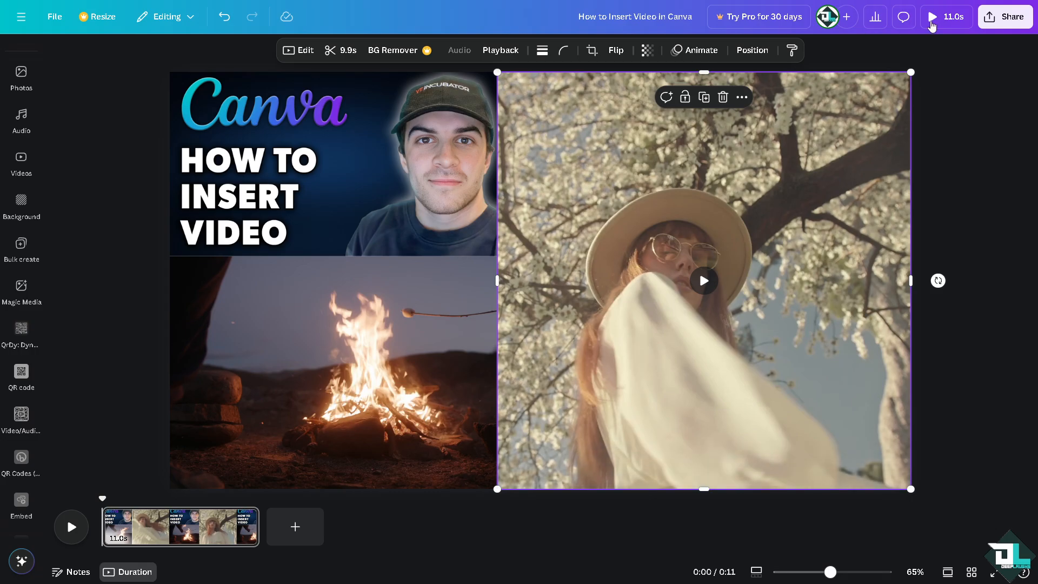
pyautogui.click(934, 16)
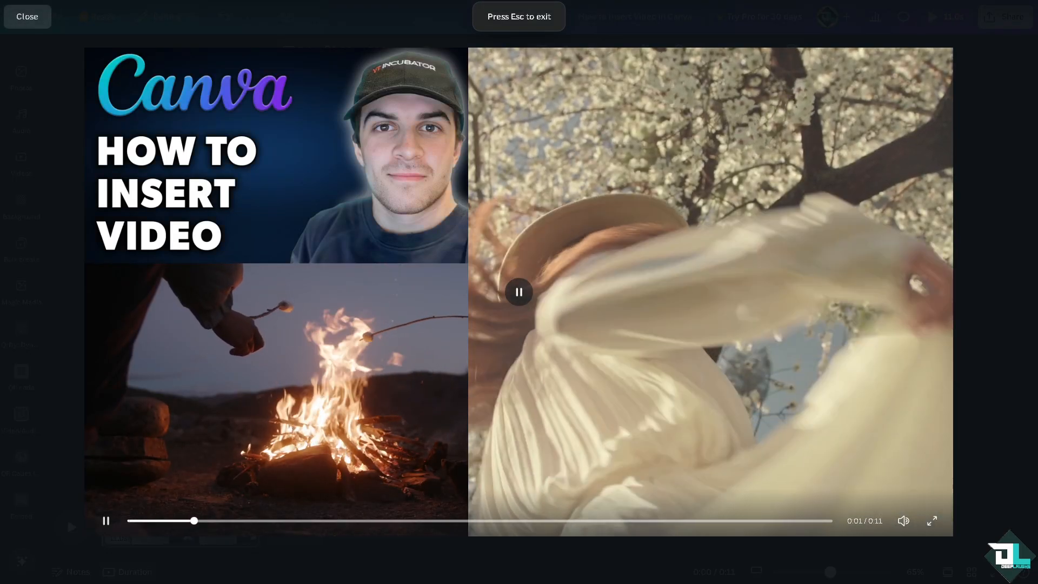